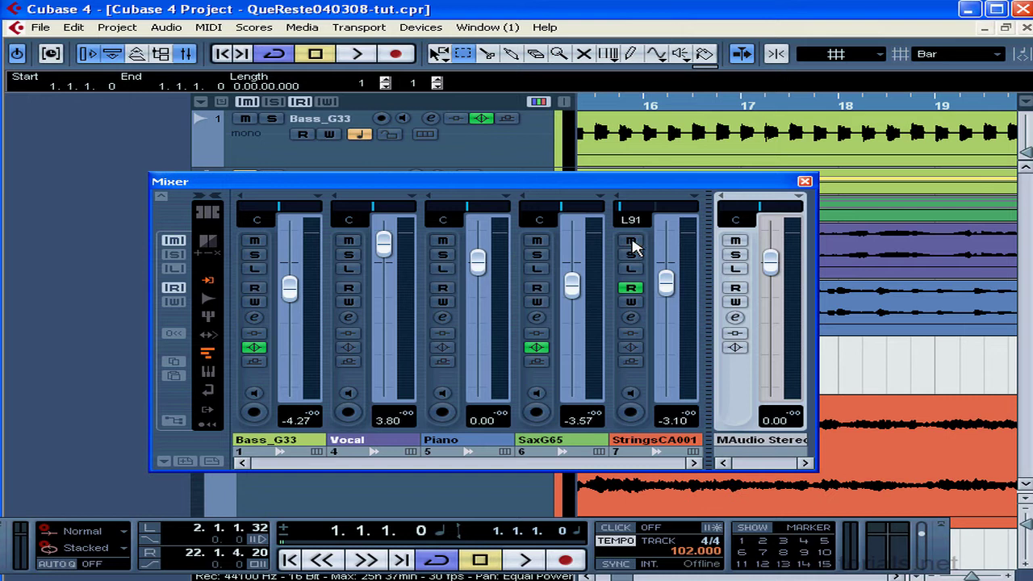
# Mute the SaxG65 channel in the mixer, keeping automation read enabled on the StringsCA001 channel.
pyautogui.click(542, 242)
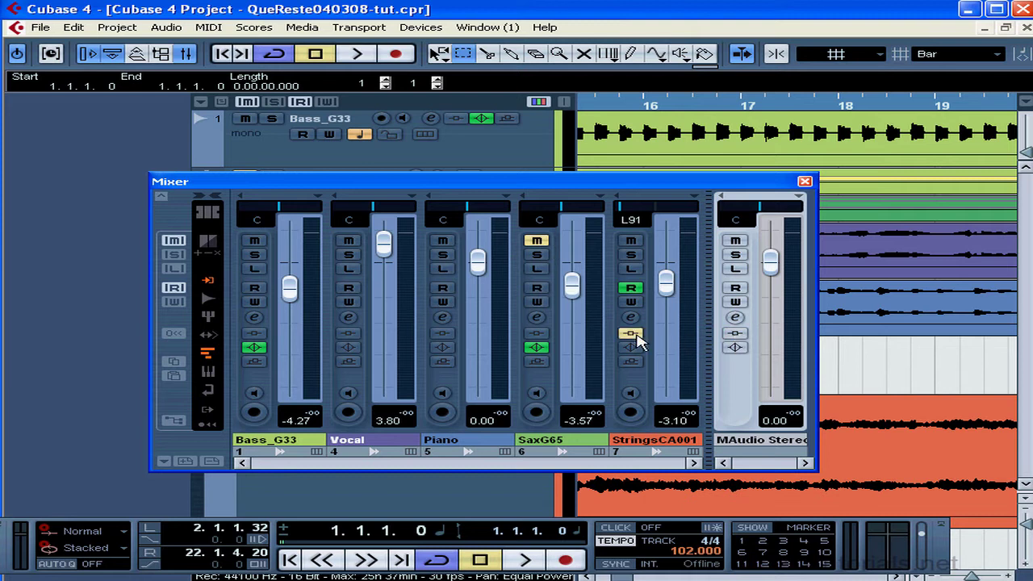
pyautogui.click(631, 288)
pyautogui.click(632, 290)
# Check the bit depth setting for the audio mixdown export, and close the dialog without exporting.
pyautogui.click(40, 27)
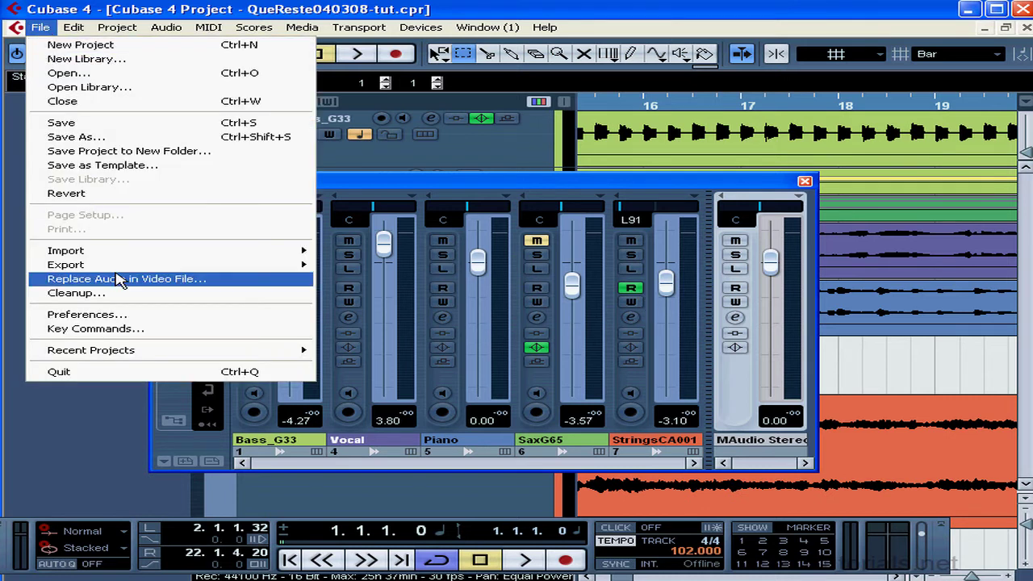
pyautogui.moveTo(121, 267)
pyautogui.click(370, 293)
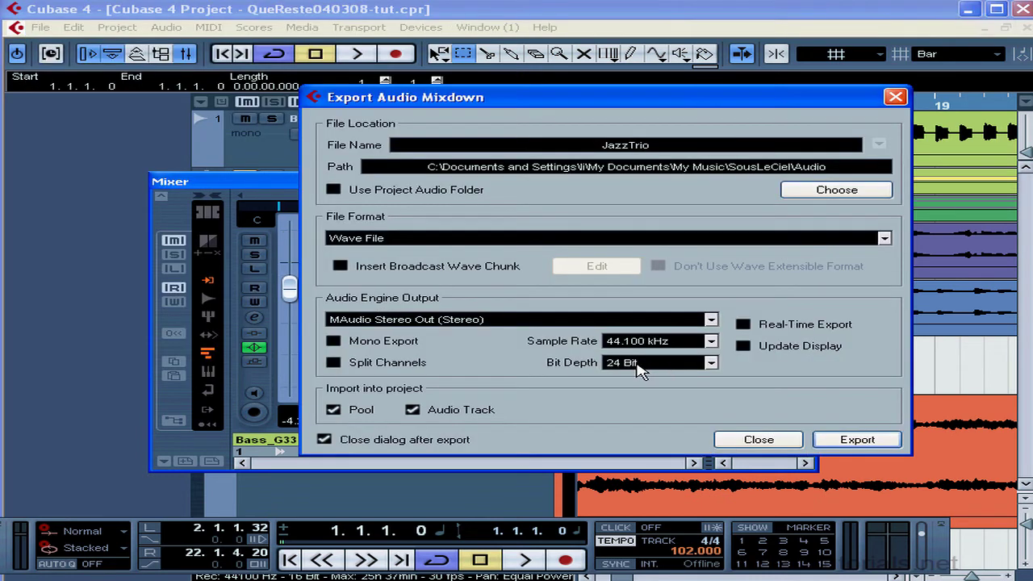
pyautogui.click(758, 441)
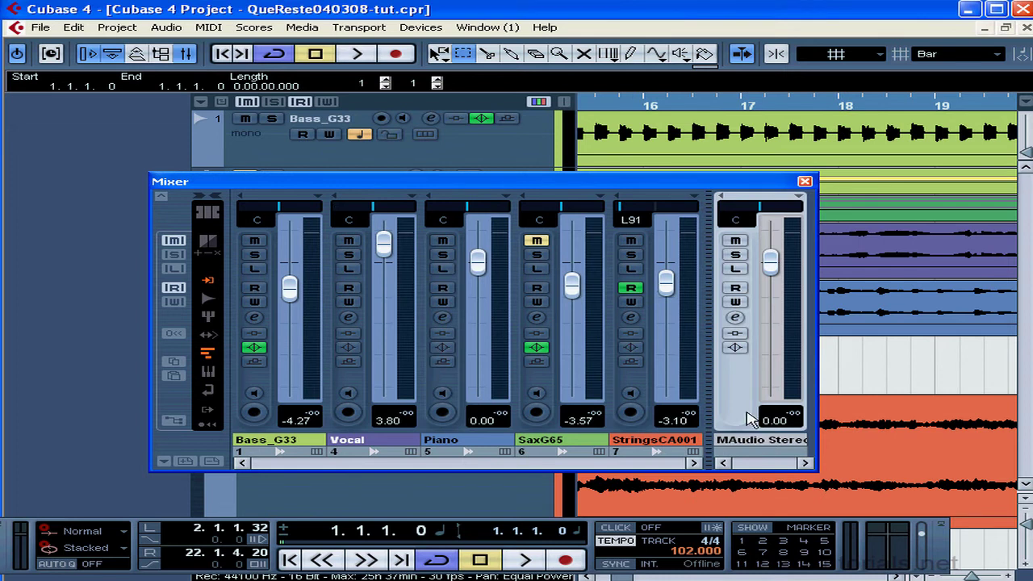
# Load the UV22HR mastering dither into insert slot 8 of the MAudio Stereo Out channel.
pyautogui.click(735, 318)
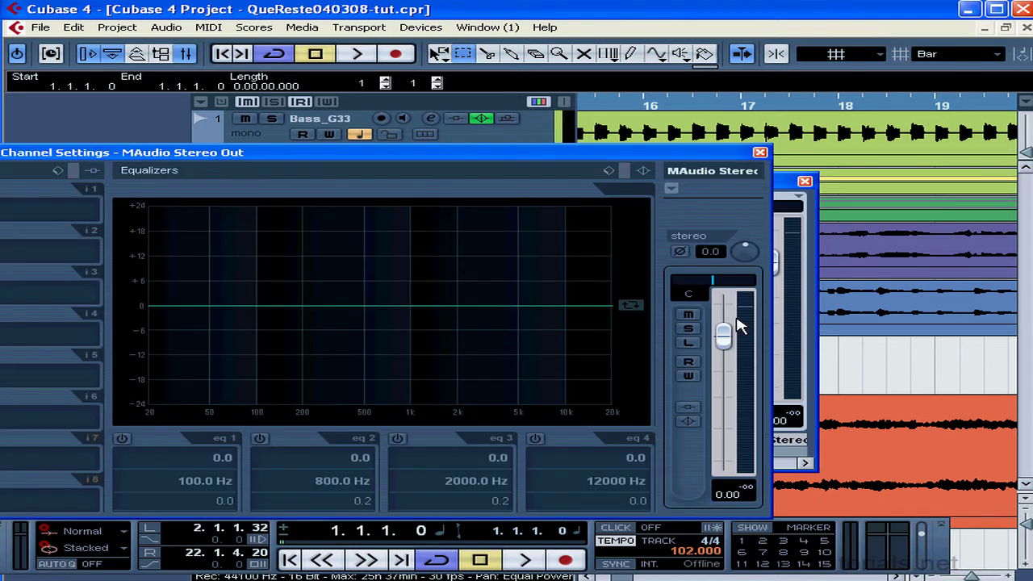
pyautogui.moveTo(74, 152); pyautogui.dragTo(211, 123)
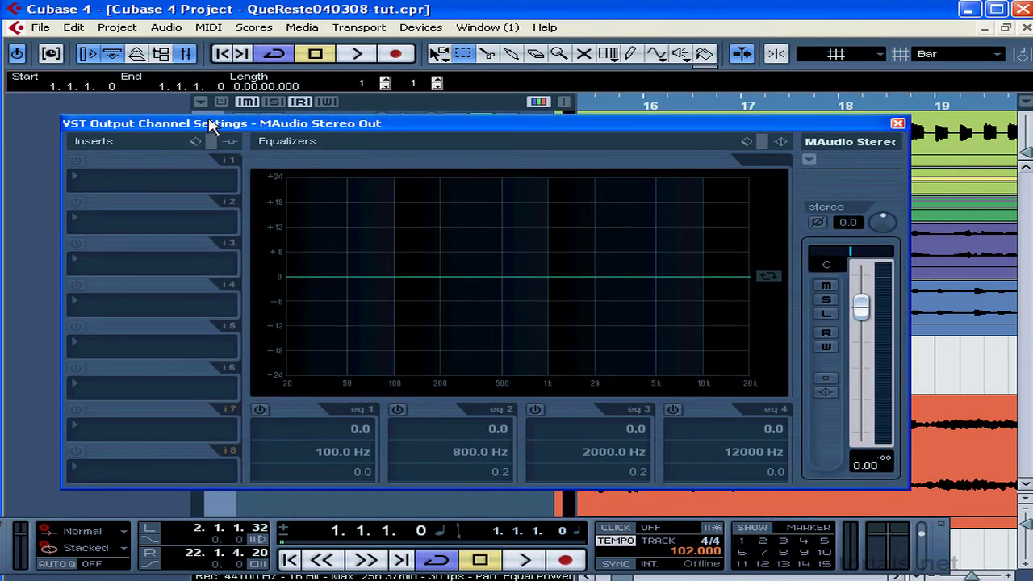
pyautogui.click(77, 471)
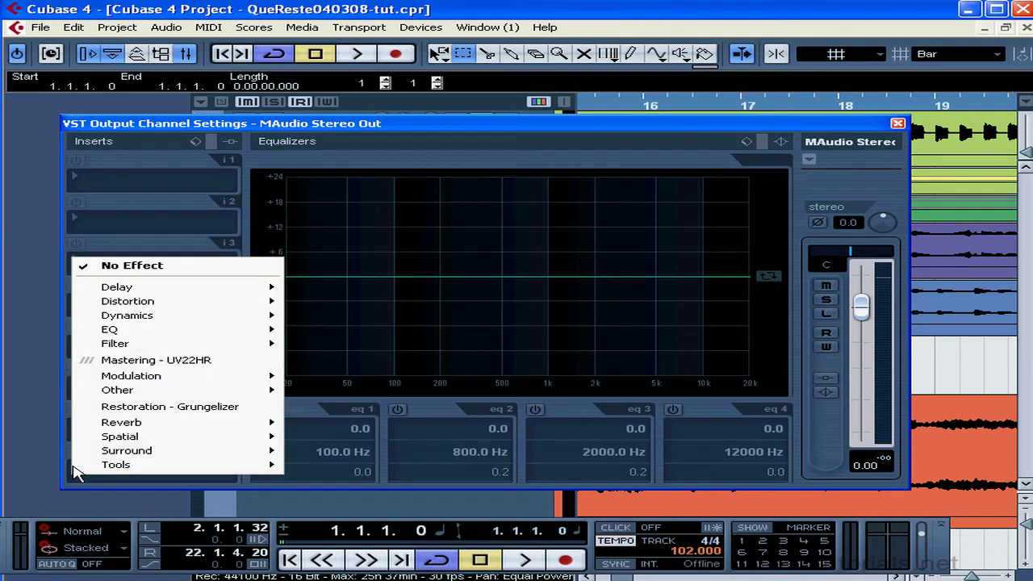
pyautogui.click(125, 362)
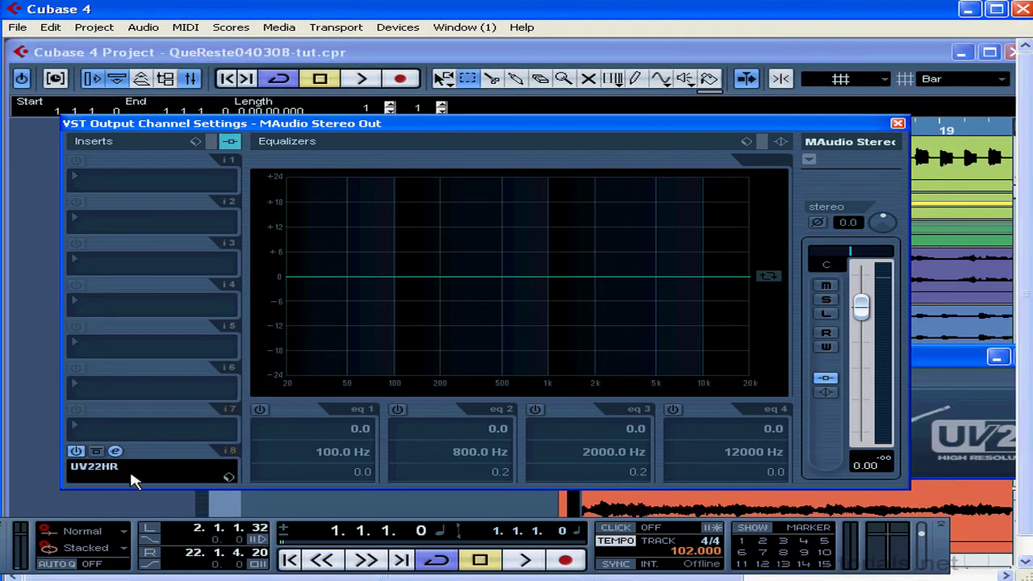
# Set the UV22HR output bits to 16 and close the plug-in, channel settings and mixer windows.
pyautogui.click(951, 394)
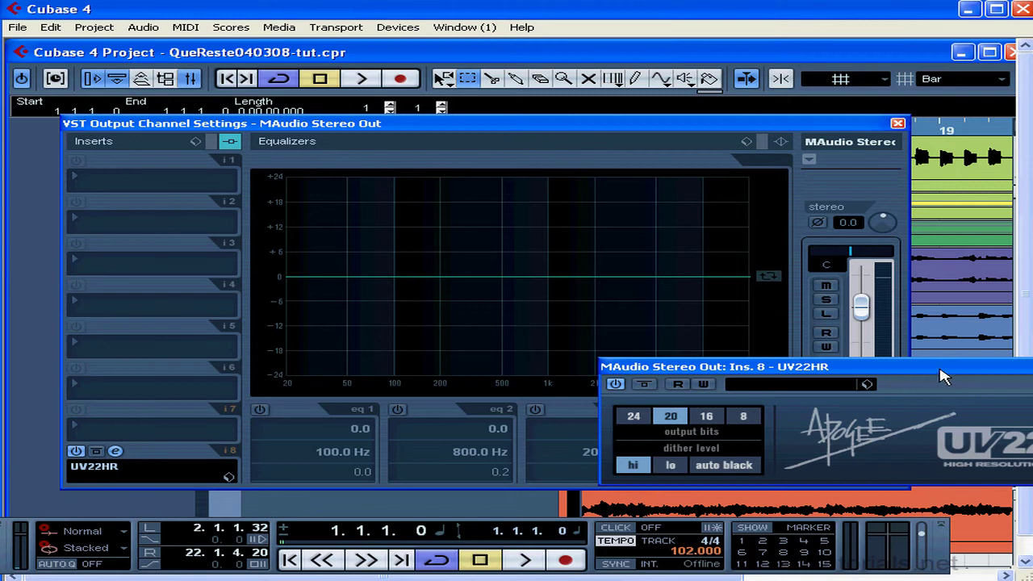
pyautogui.moveTo(944, 377); pyautogui.dragTo(544, 344)
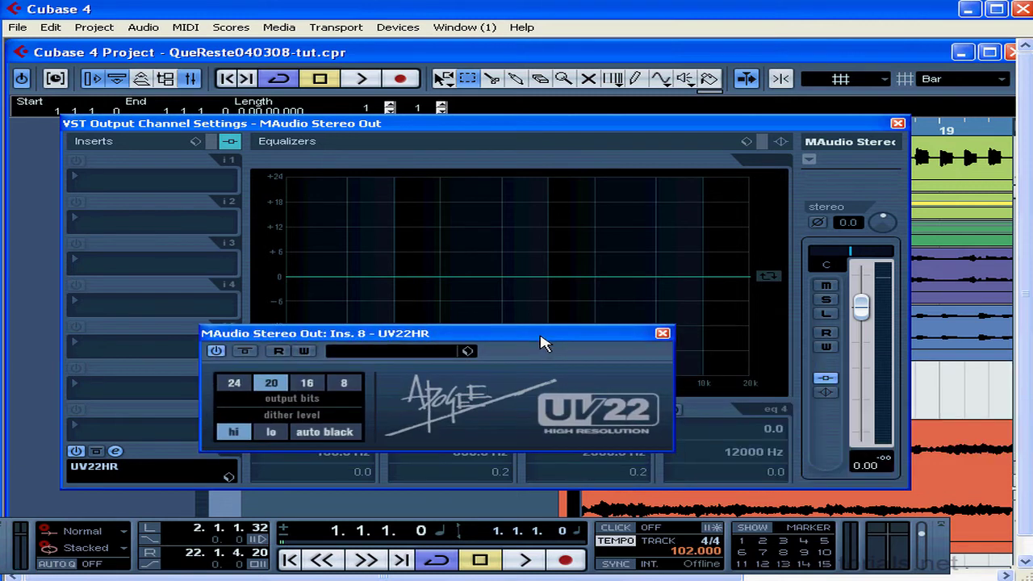
pyautogui.click(306, 385)
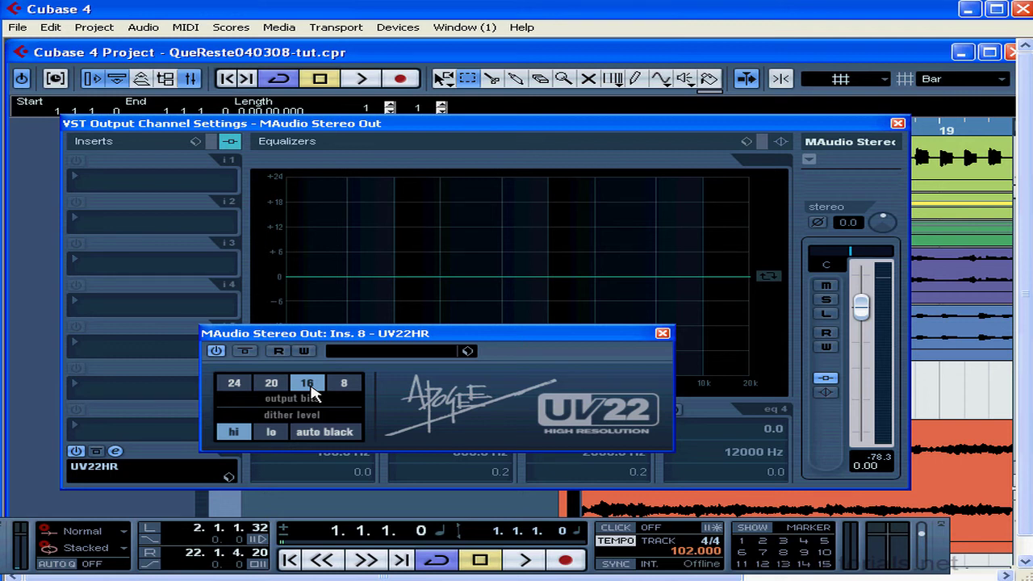
pyautogui.click(663, 333)
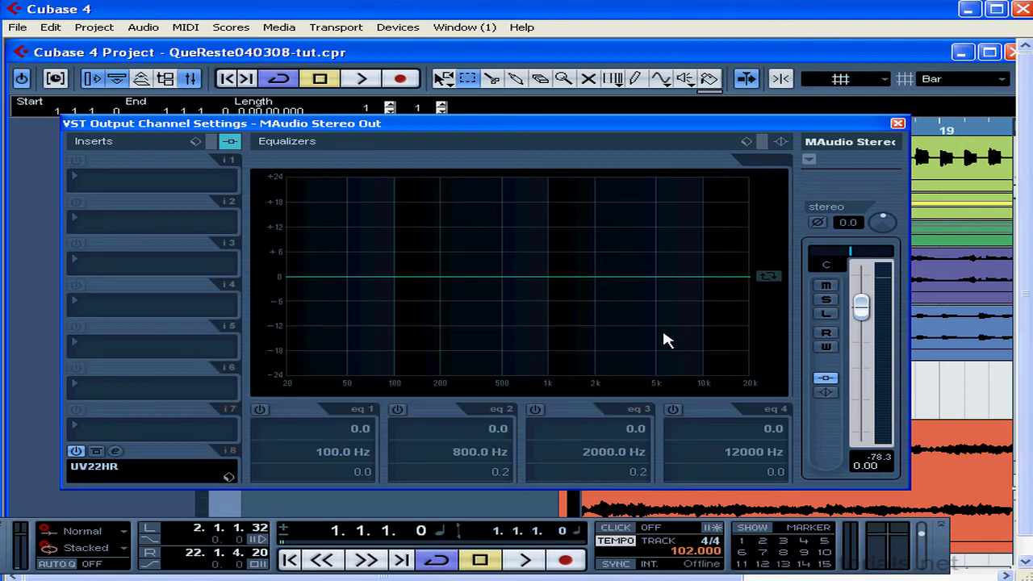
pyautogui.click(897, 124)
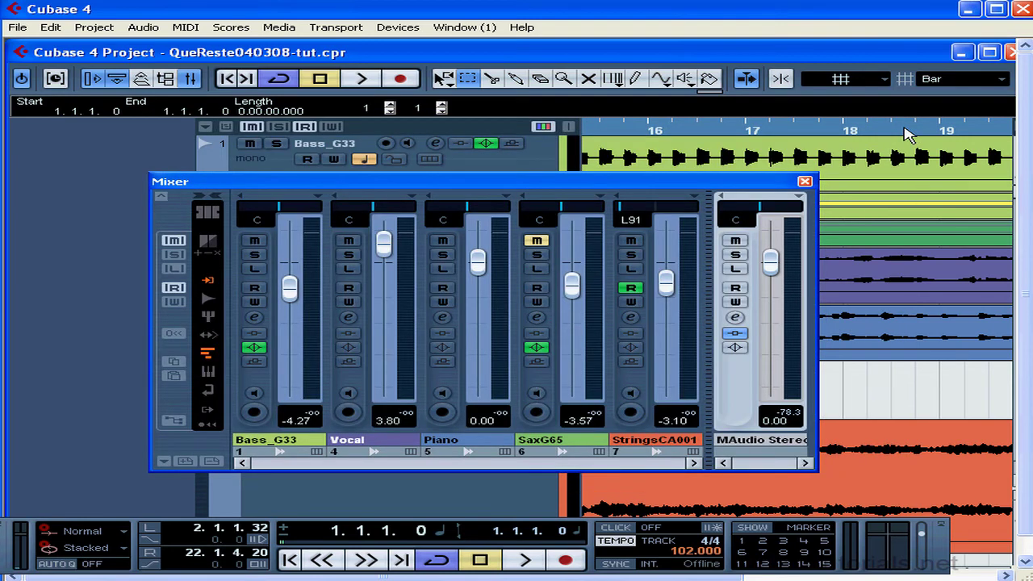
pyautogui.click(804, 182)
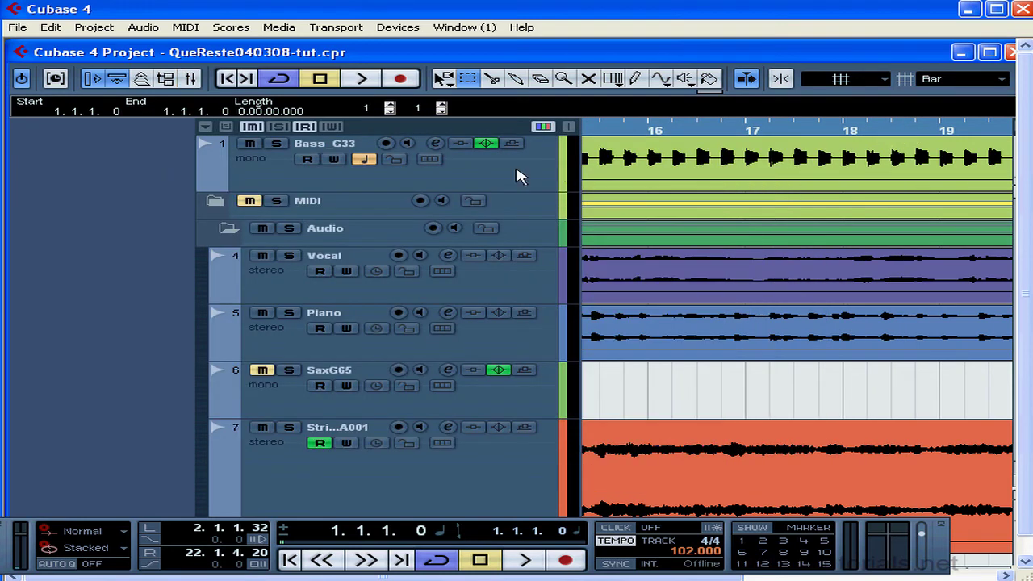
# Narrow the track list and maximize the project window, moving the transport panel clear of the horizontal zoom controls.
pyautogui.moveTo(581, 189); pyautogui.dragTo(323, 168)
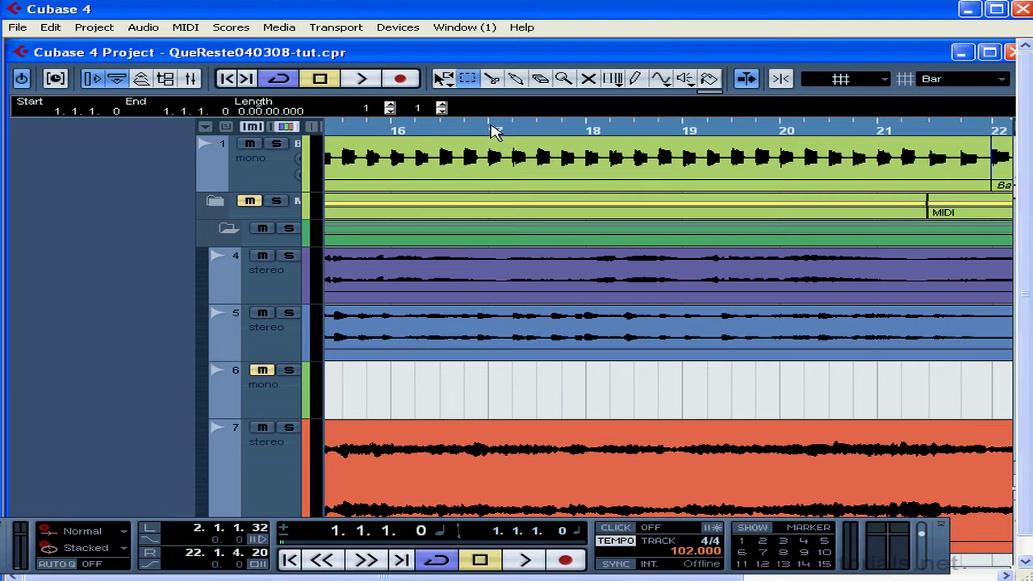
pyautogui.doubleClick(557, 52)
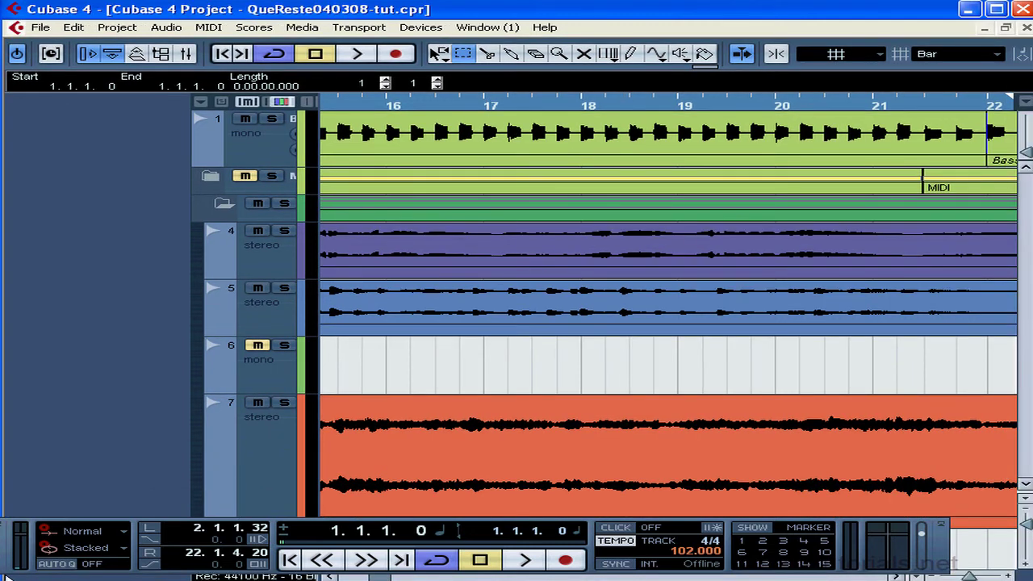
pyautogui.moveTo(48, 565); pyautogui.dragTo(32, 552)
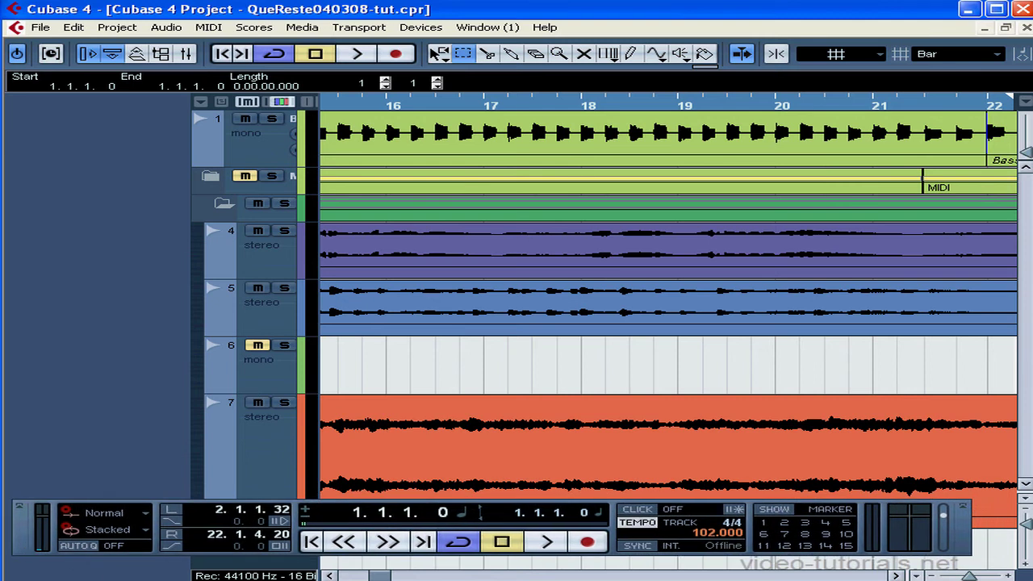
# Extend the locator range over the whole song by moving the right locator just past the last events, to 91.2.2.1.
pyautogui.click(915, 576)
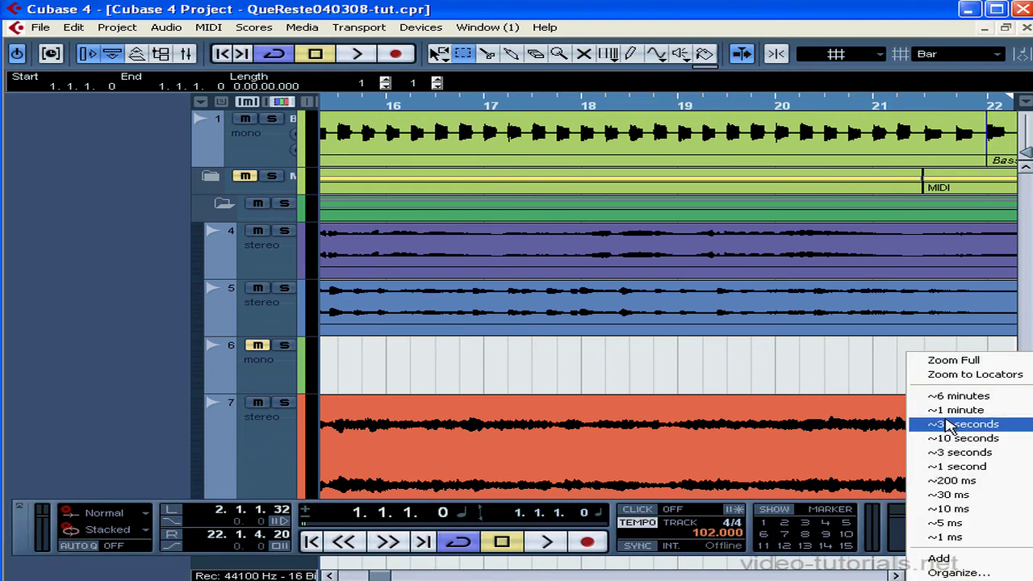
pyautogui.click(947, 363)
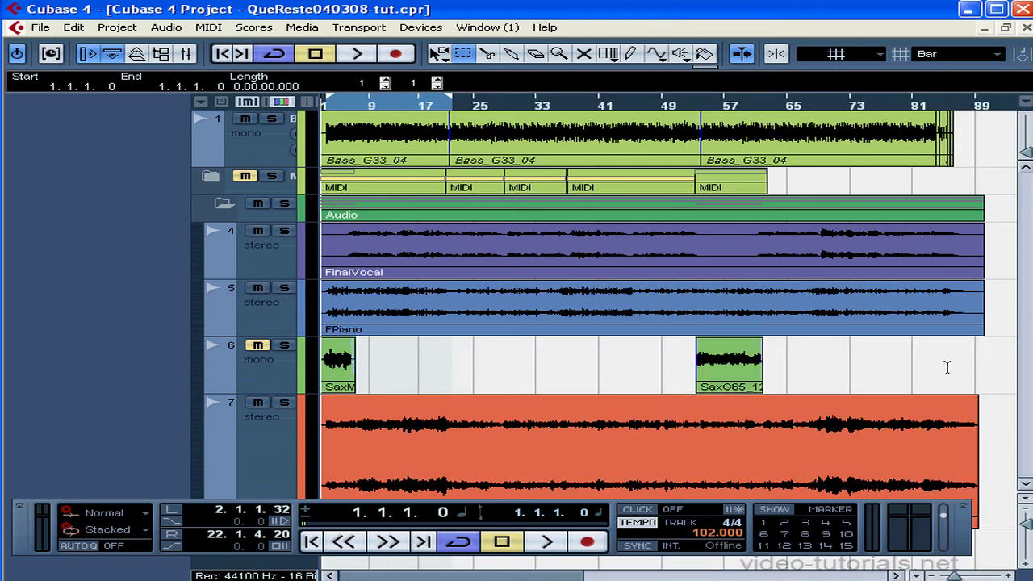
pyautogui.moveTo(451, 100)
pyautogui.mouseDown()
pyautogui.moveTo(964, 126)
pyautogui.moveTo(779, 129)
pyautogui.moveTo(787, 100)
pyautogui.mouseUp()
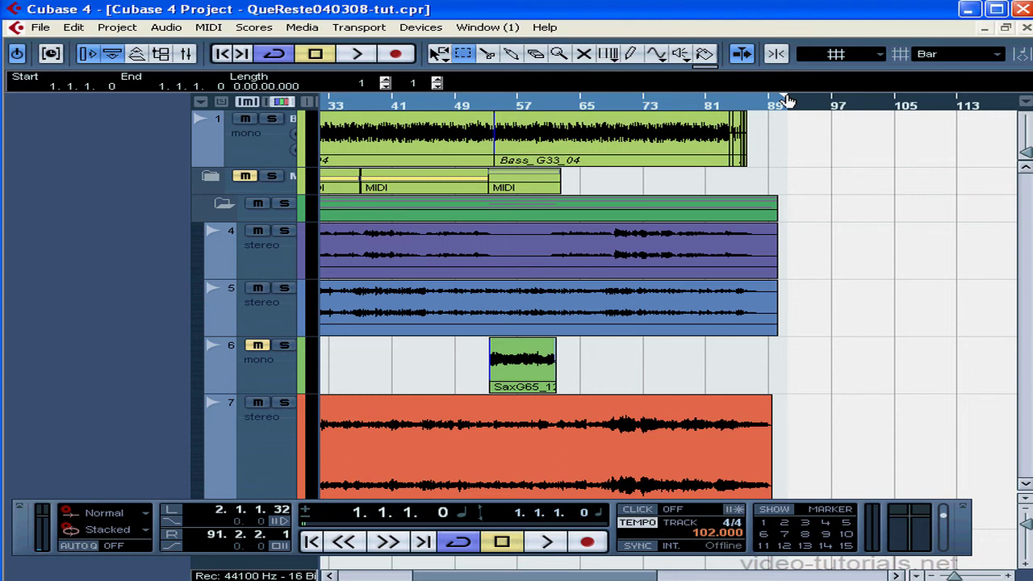
# Open the audio mixdown export settings and examine the available audio engine outputs, keeping MAudio Stereo Out (Stereo).
pyautogui.click(40, 26)
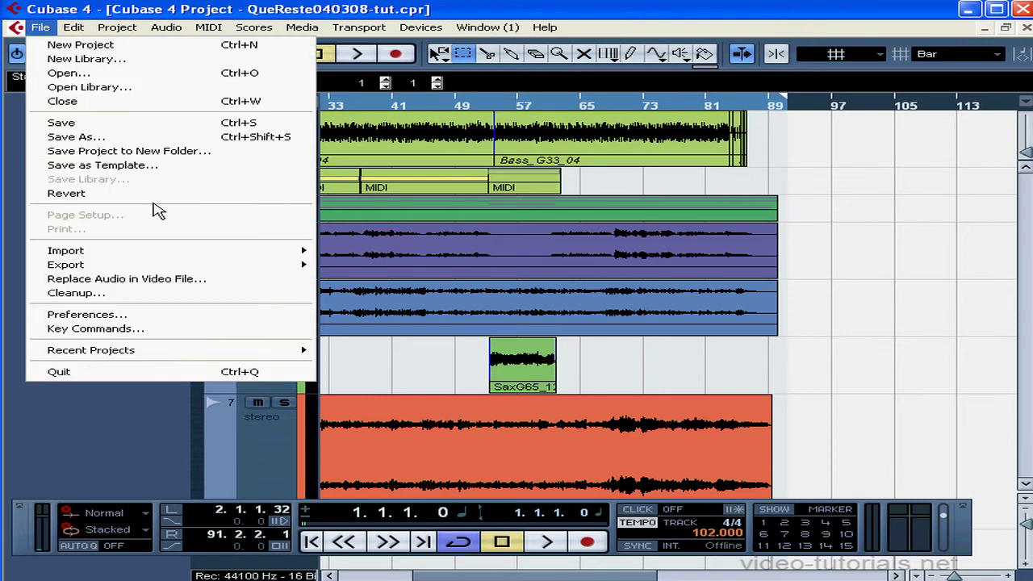
pyautogui.moveTo(162, 269)
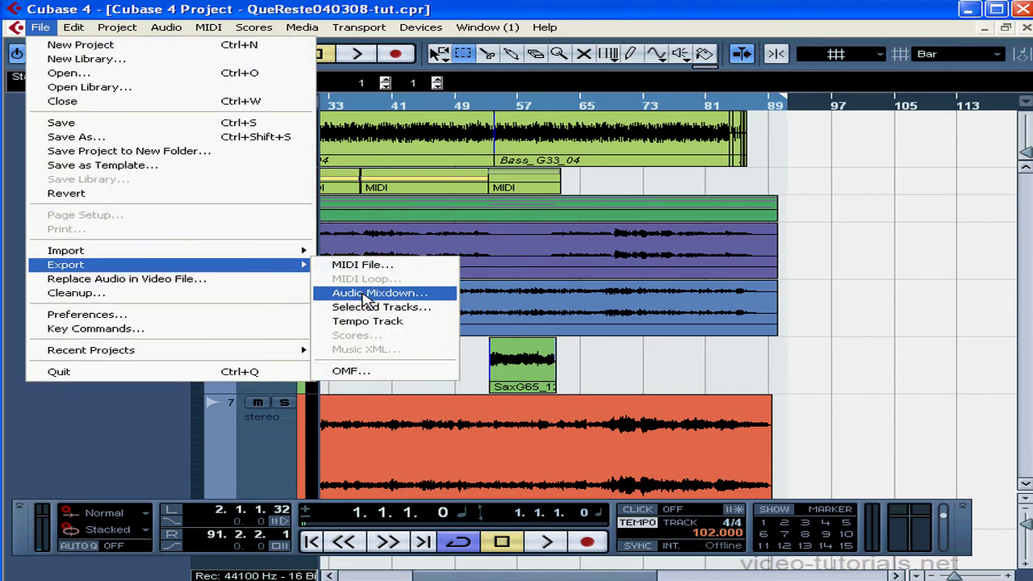
pyautogui.click(367, 294)
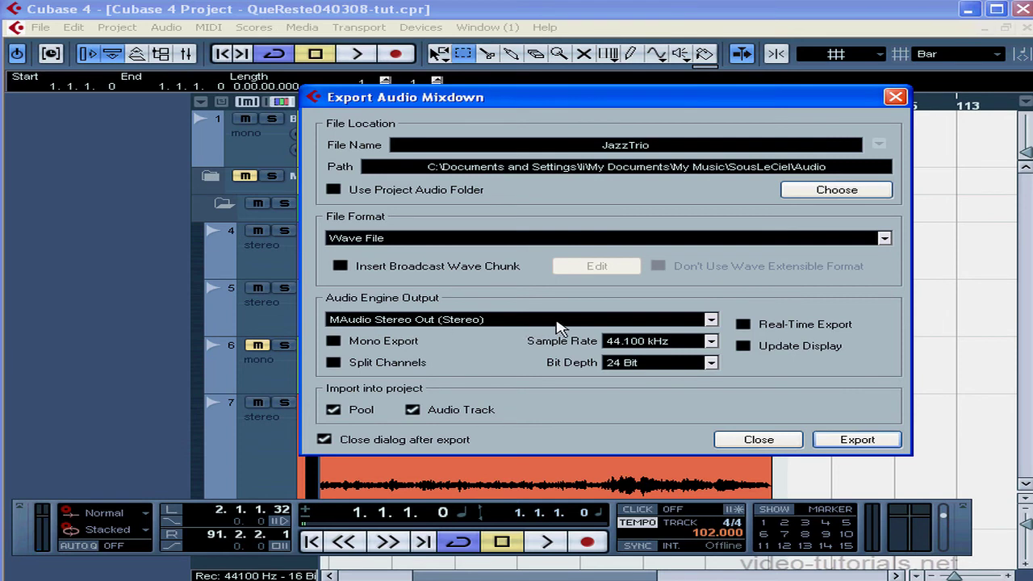
pyautogui.click(711, 320)
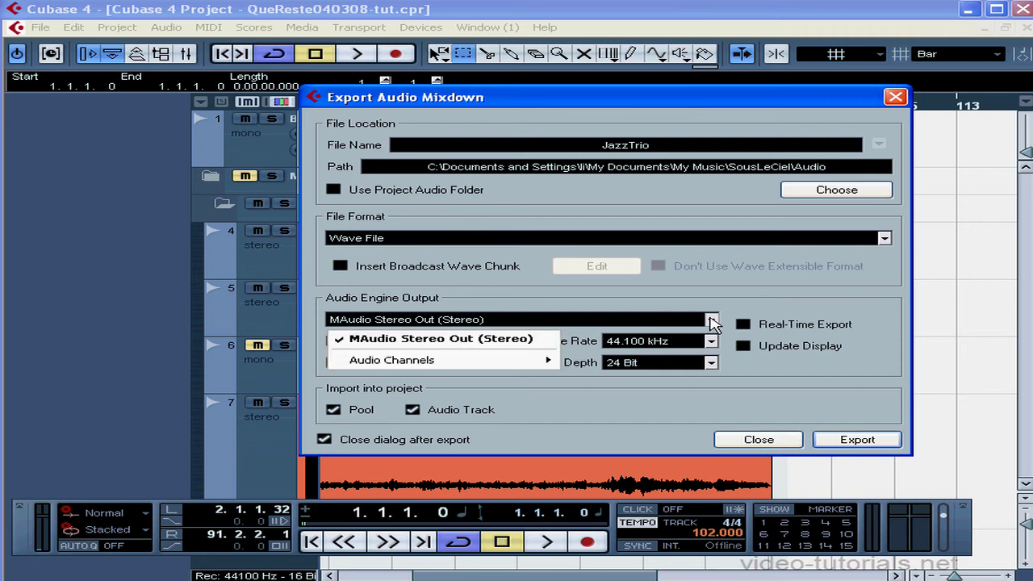
pyautogui.click(677, 323)
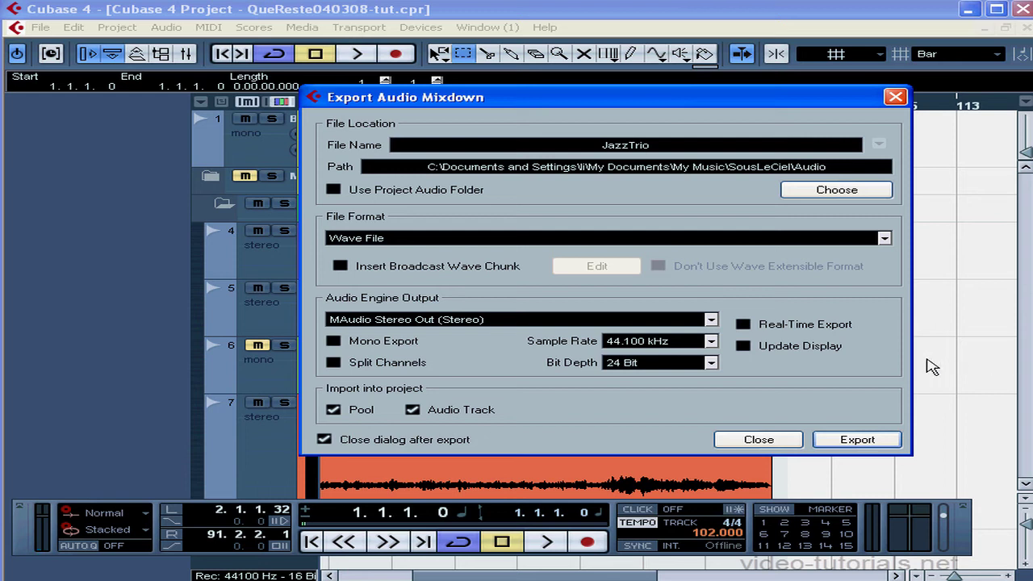
# Examine the available export file formats, keeping Wave File, and close the mixdown dialog without exporting.
pyautogui.press('F2')
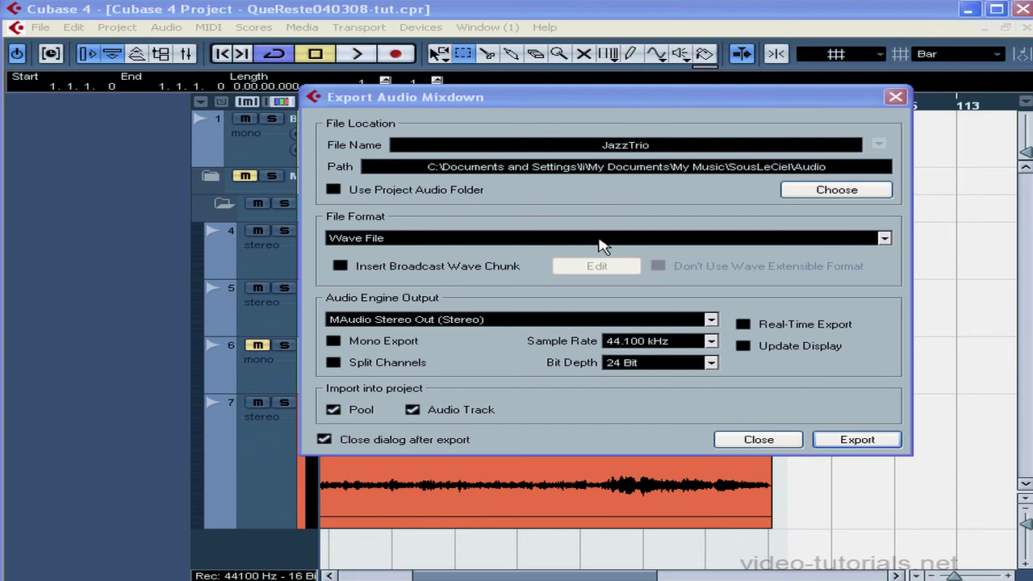
pyautogui.click(885, 239)
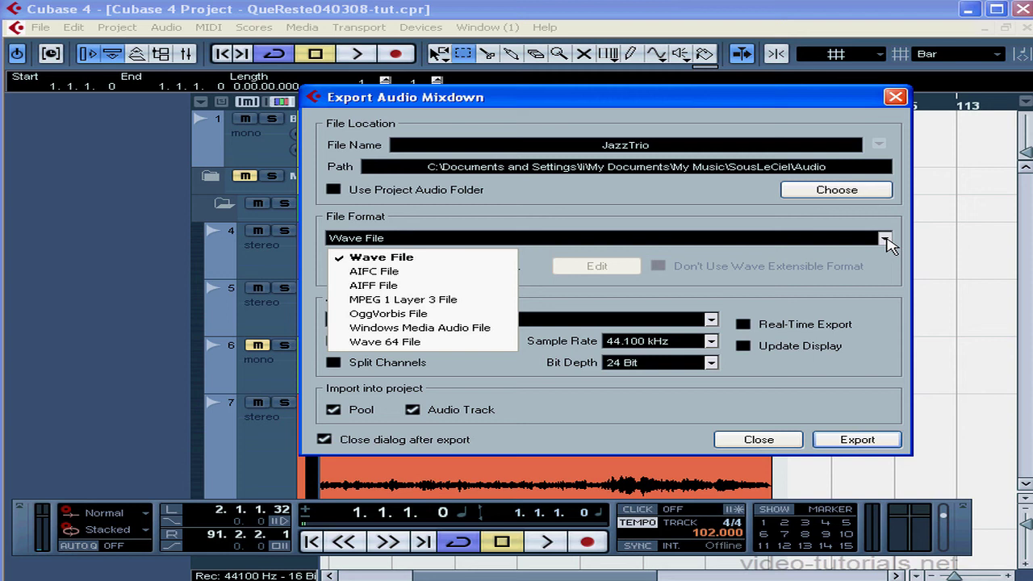
pyautogui.click(844, 246)
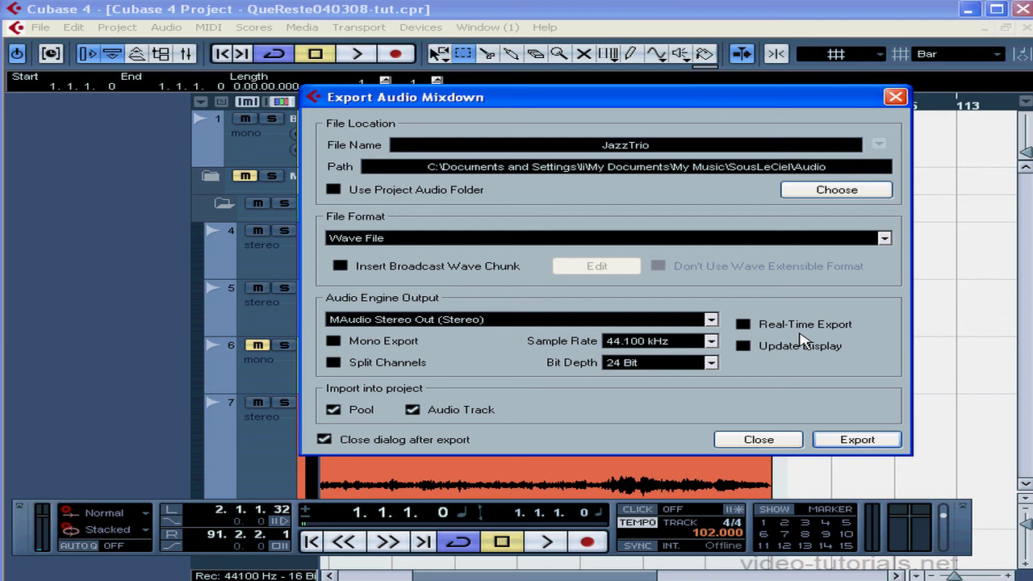
pyautogui.click(781, 443)
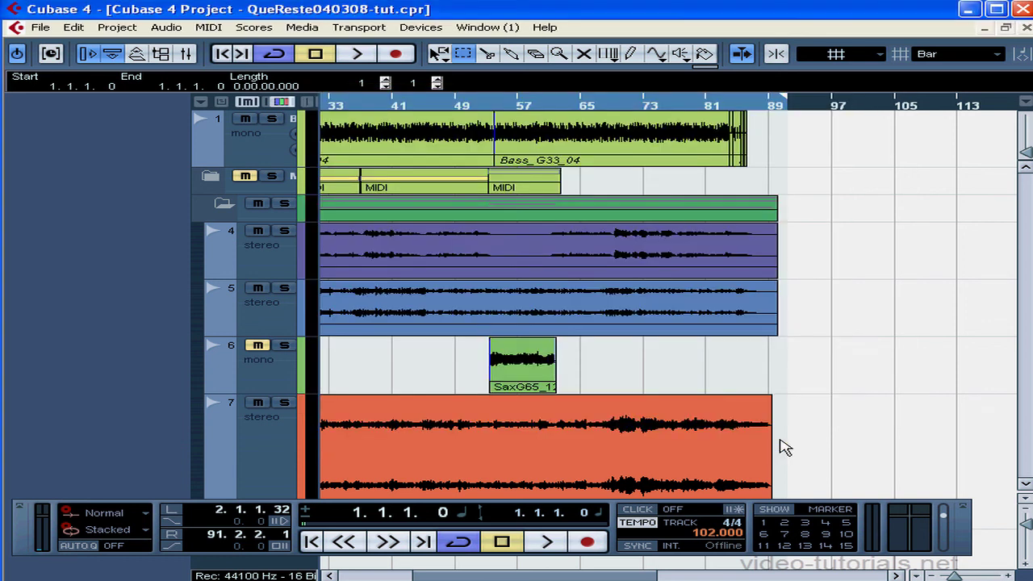